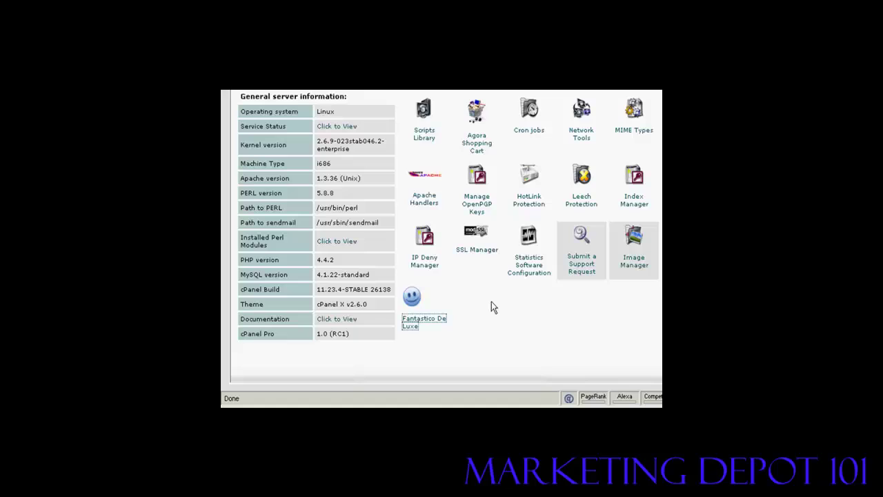
# - Open Fantastico De Luxe from the cPanel home page
pyautogui.click(428, 324)
pyautogui.click(423, 323)
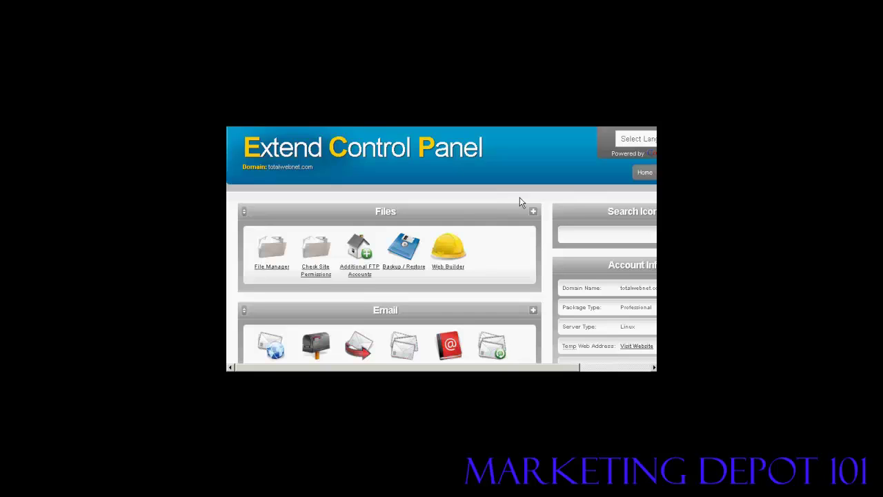
# - Scroll down to the CGI Scripts section listing WordPress Blog, Joomla, Drupal and phpBB
pyautogui.scroll(-1, 442, 245)
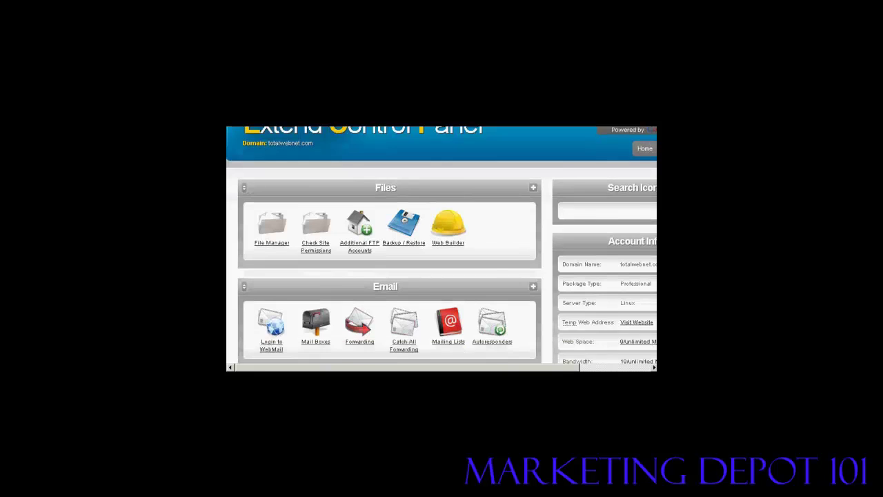
pyautogui.scroll(-5, 442, 245)
pyautogui.scroll(-5, 442, 245)
pyautogui.scroll(-2, 442, 245)
pyautogui.scroll(-3, 272, 288)
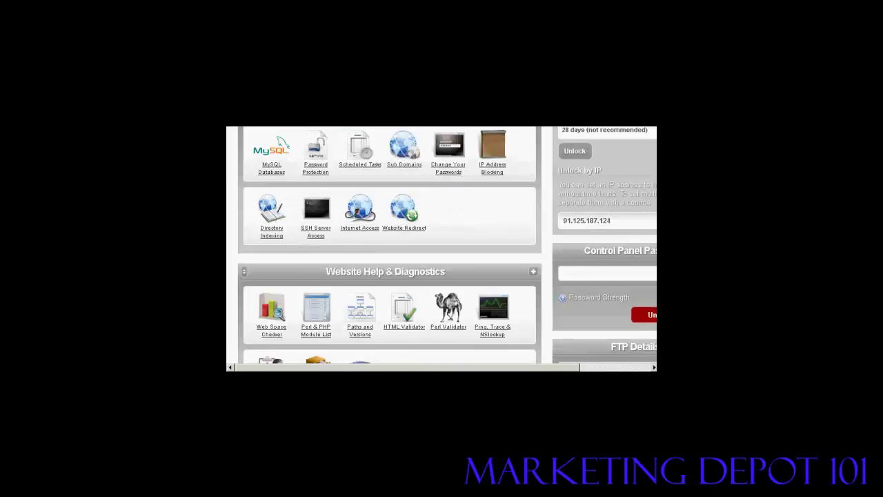
pyautogui.scroll(-5, 272, 289)
pyautogui.scroll(-3, 272, 288)
pyautogui.scroll(-5, 271, 289)
pyautogui.scroll(-3, 272, 288)
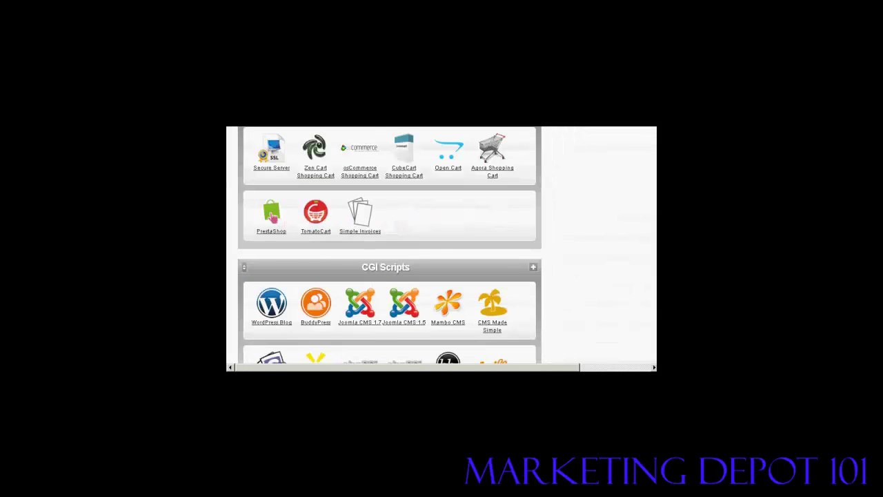
pyautogui.scroll(-2, 272, 288)
pyautogui.scroll(-2, 272, 288)
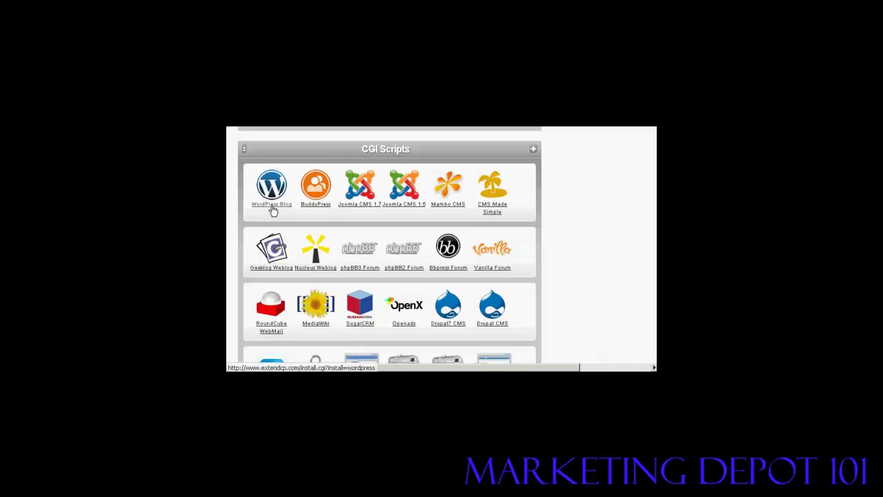
# - Open the WordPress Blog installer and set the installation directory to 'blog'
pyautogui.click(272, 207)
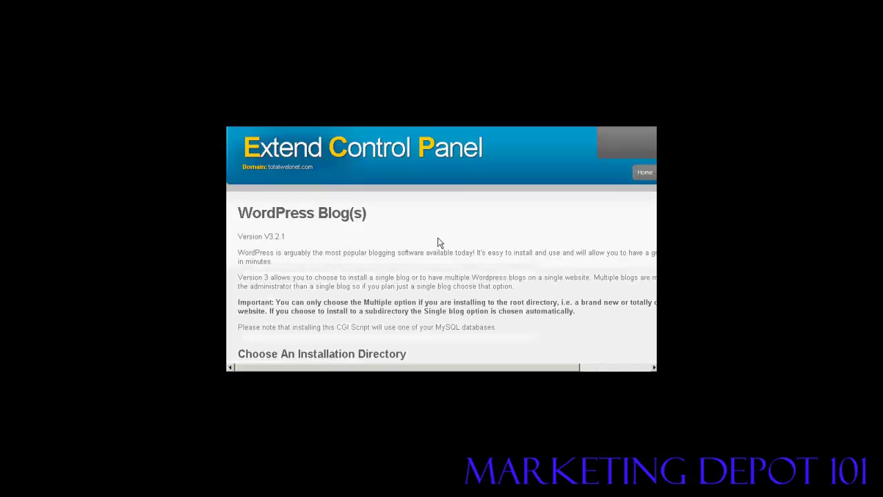
pyautogui.scroll(-2, 442, 243)
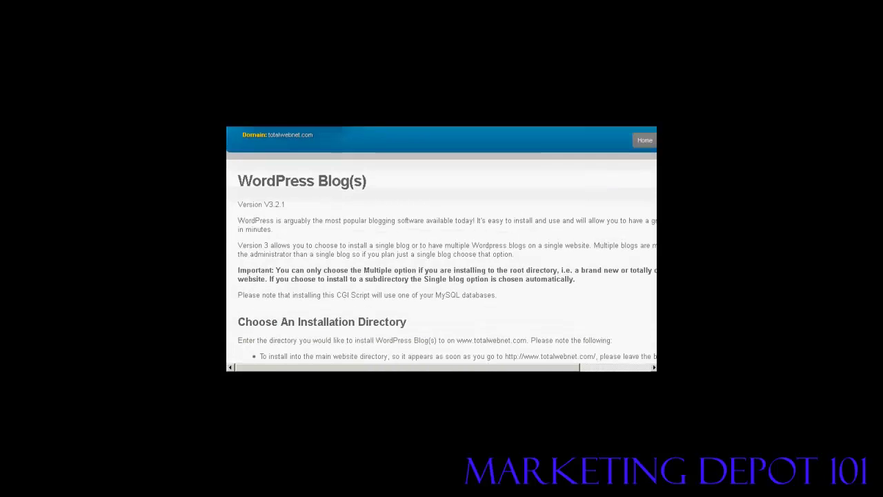
pyautogui.scroll(-2, 441, 243)
pyautogui.scroll(-2, 441, 243)
pyautogui.scroll(-3, 441, 243)
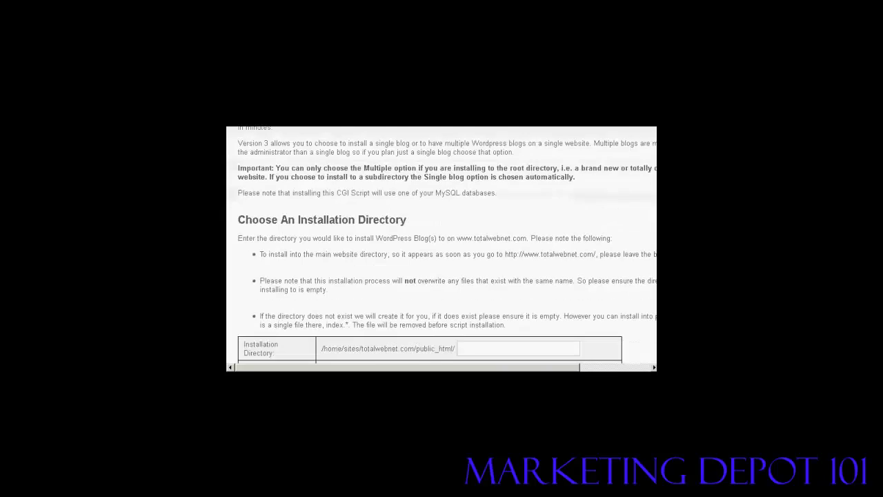
pyautogui.scroll(-2, 441, 243)
pyautogui.scroll(-2, 442, 243)
pyautogui.scroll(-1, 441, 243)
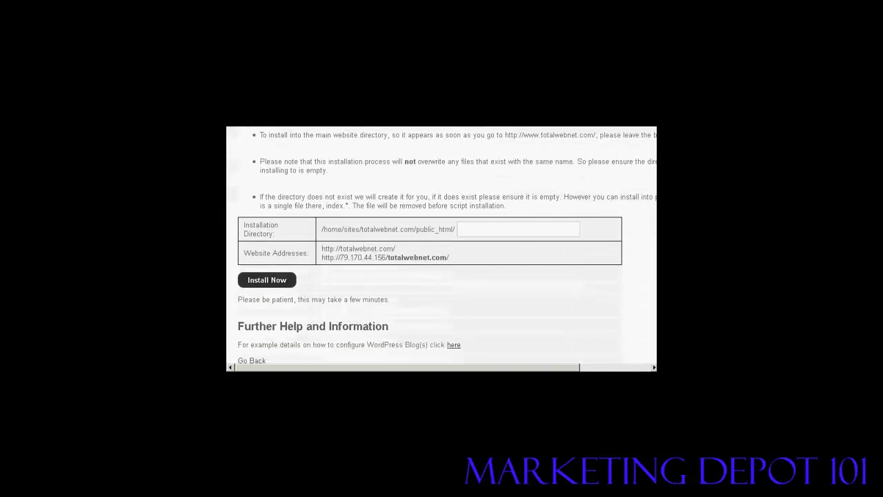
pyautogui.click(469, 230)
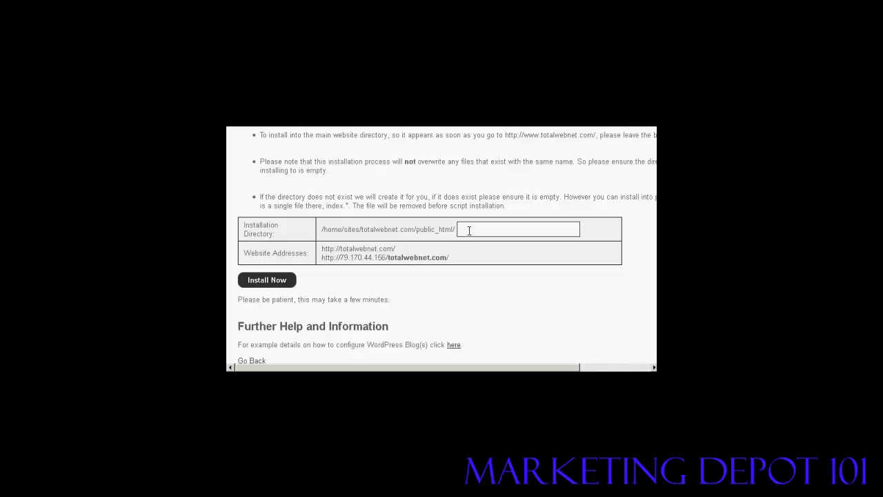
pyautogui.write('blo')
pyautogui.write('g')
# - Install WordPress into /blog/ and review the Installation Complete confirmation
pyautogui.click(279, 284)
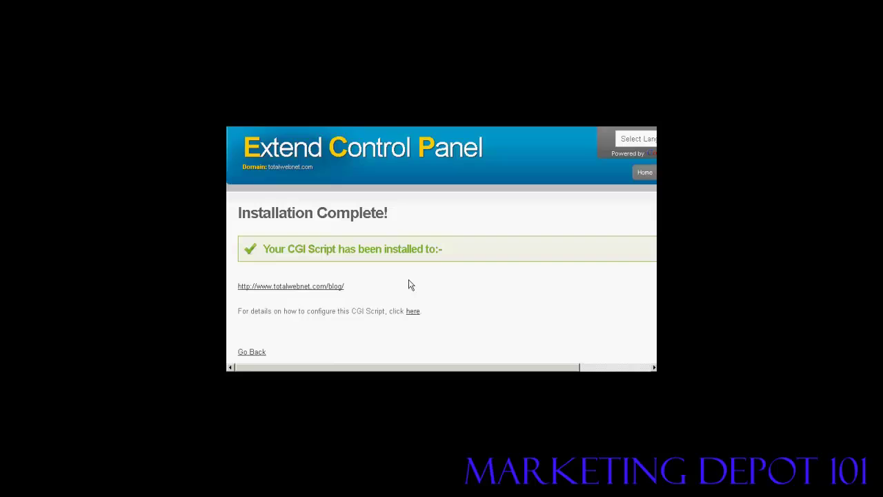
pyautogui.scroll(-2, 441, 242)
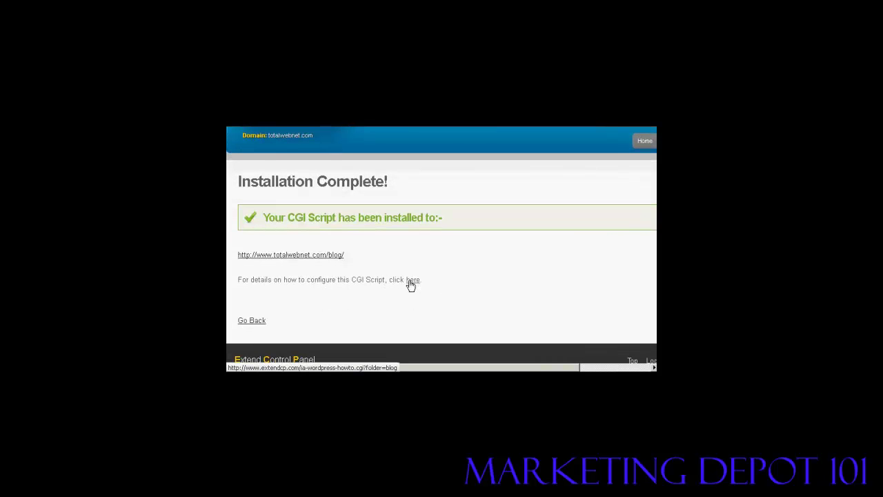
# - Follow the configuration details guide through to the WordPress Welcome setup page
pyautogui.click(410, 282)
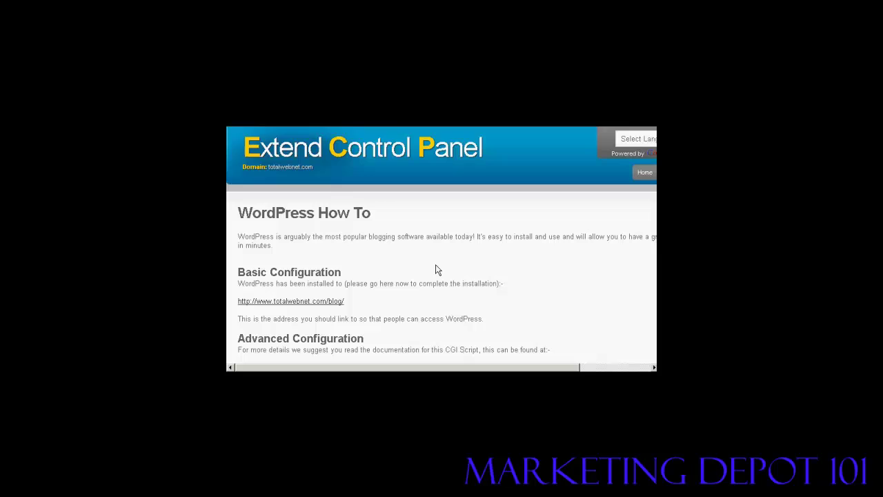
pyautogui.scroll(-2, 466, 269)
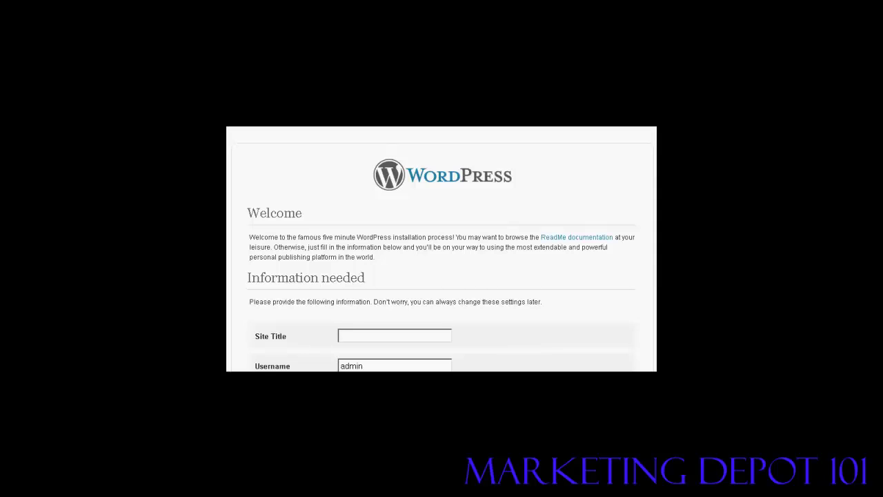
# - Set the site title to 'Sam's Blog'
pyautogui.scroll(-1, 637, 176)
pyautogui.scroll(-2, 442, 248)
pyautogui.scroll(-2, 442, 249)
pyautogui.scroll(-1, 442, 249)
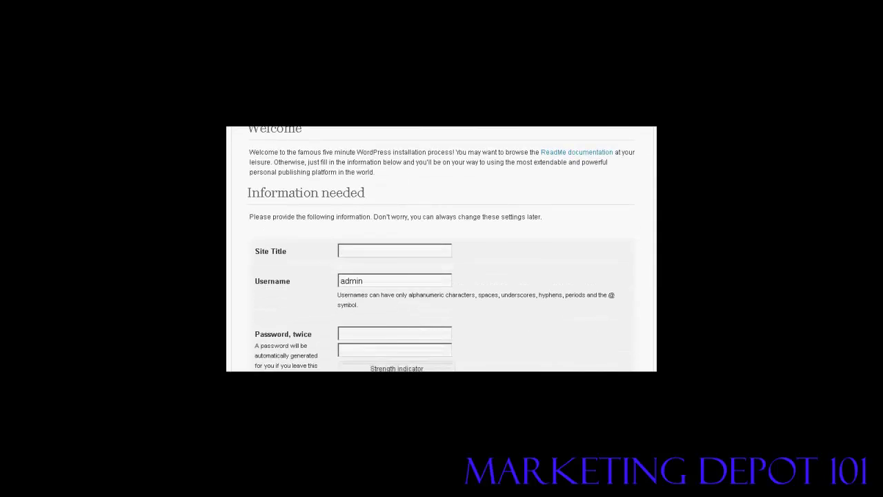
pyautogui.scroll(-2, 441, 249)
pyautogui.scroll(-1, 442, 249)
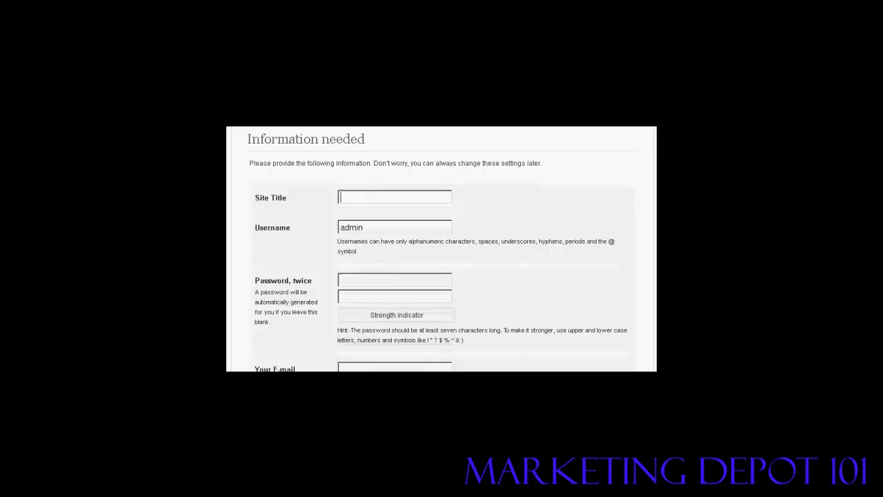
pyautogui.write('Sa')
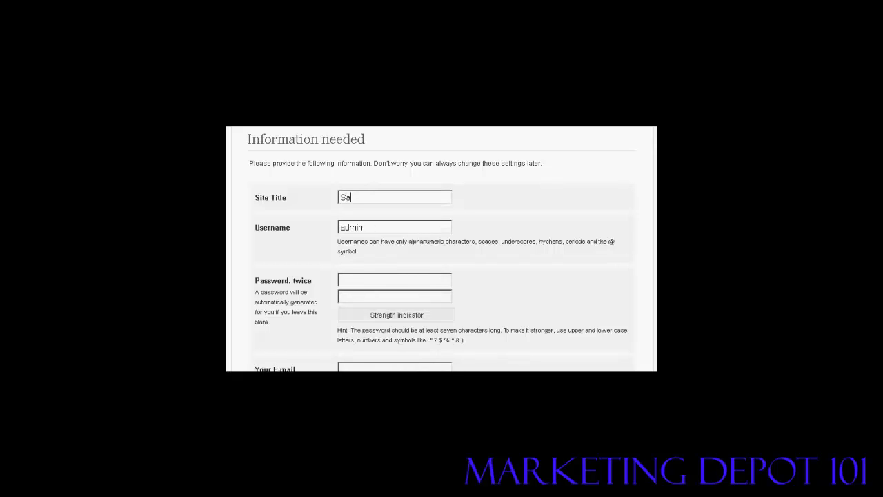
pyautogui.write("m's Blo")
pyautogui.write('g')
# - Enter the admin password in both password fields
pyautogui.click(343, 279)
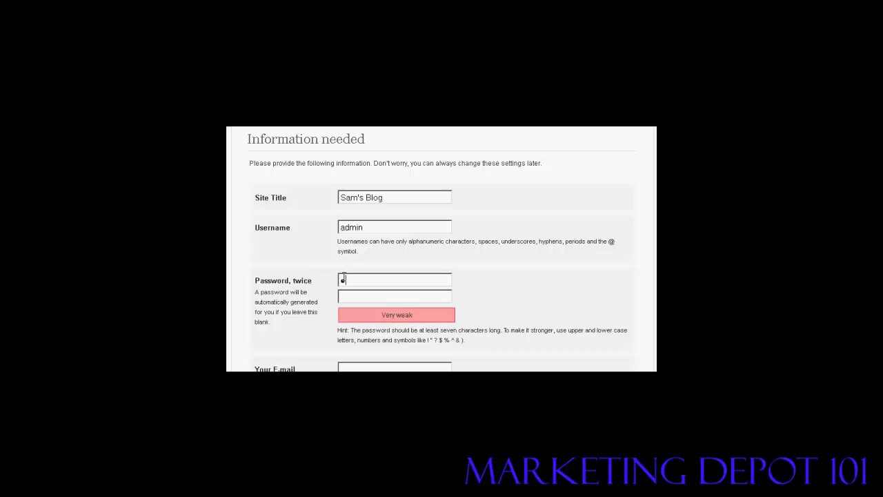
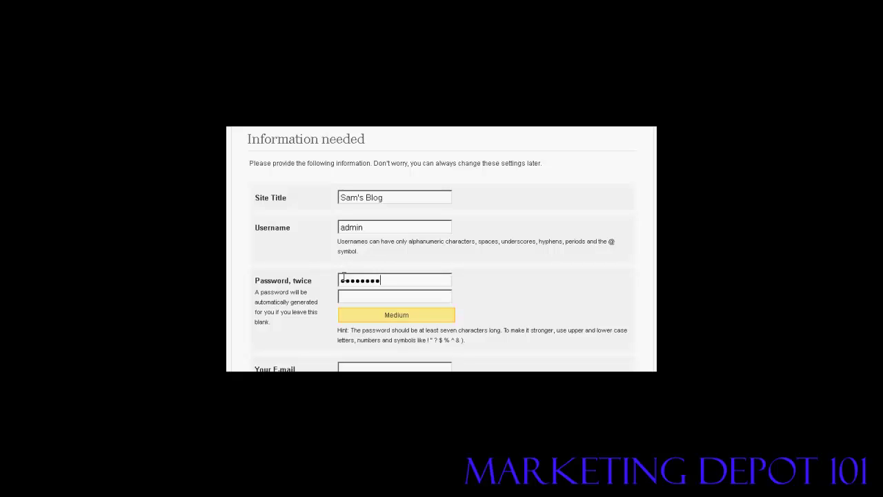
pyautogui.click(352, 294)
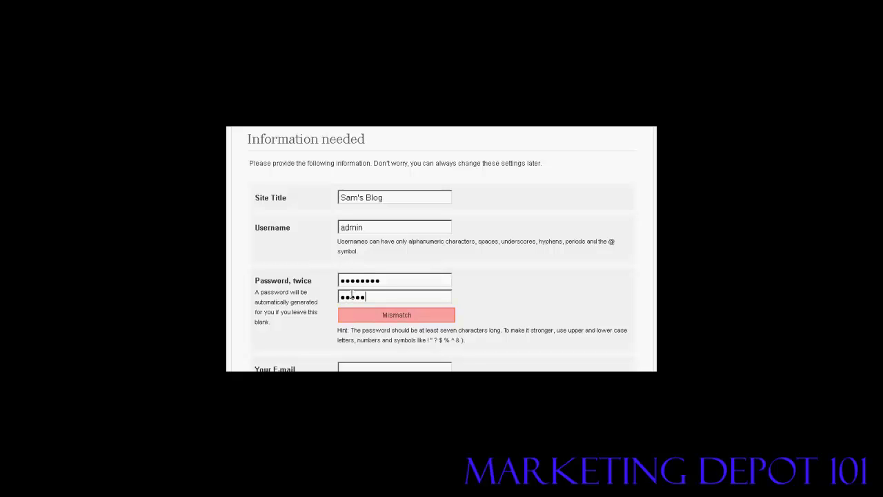
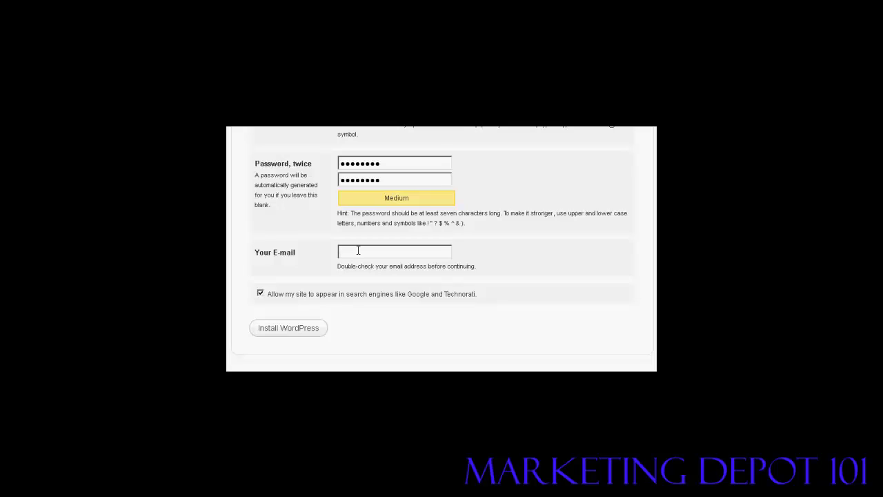
pyautogui.click(292, 335)
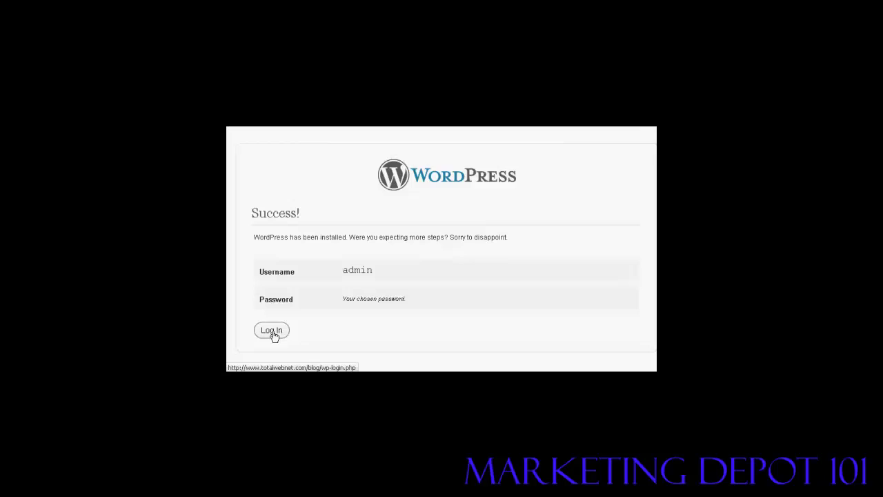
pyautogui.click(274, 333)
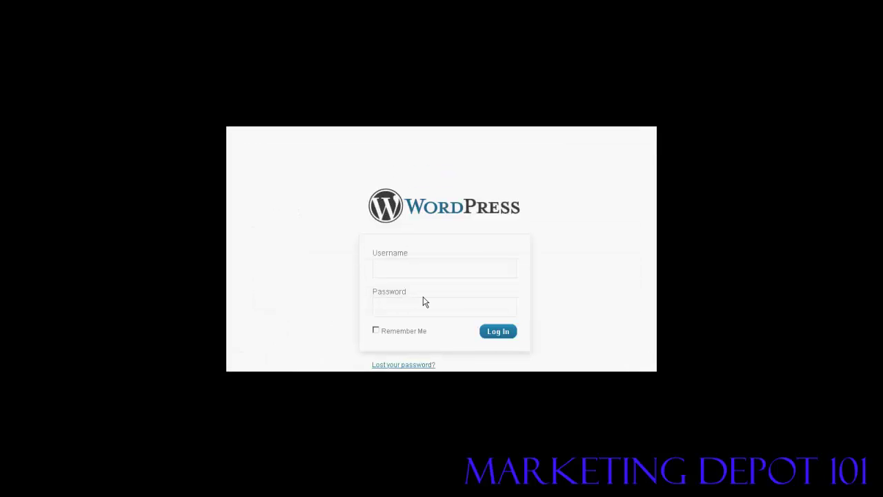
pyautogui.write('admin')
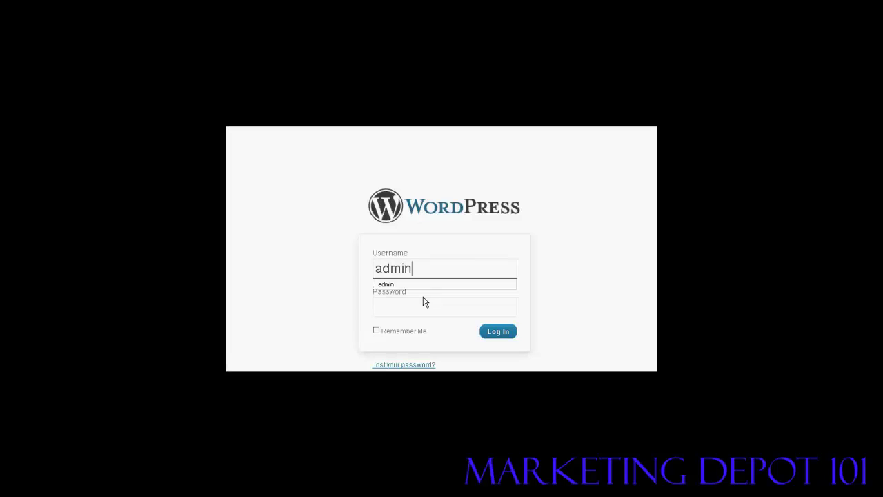
pyautogui.click(402, 284)
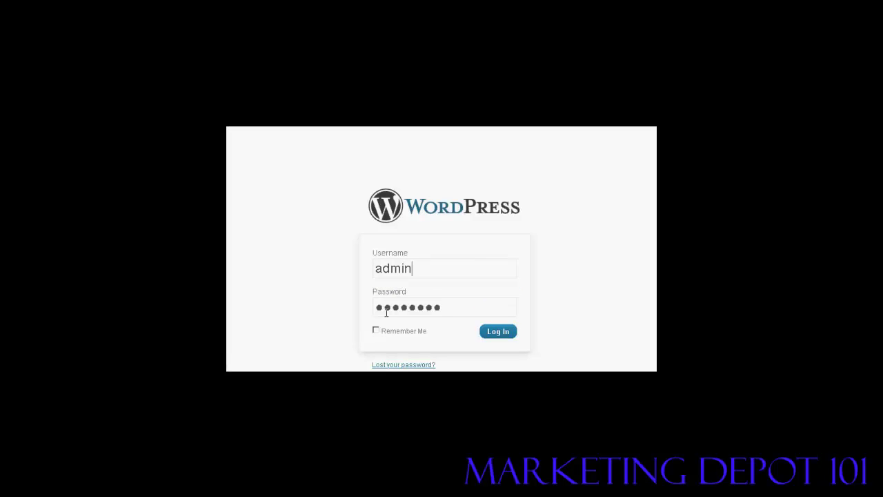
pyautogui.moveTo(436, 307); pyautogui.dragTo(354, 307)
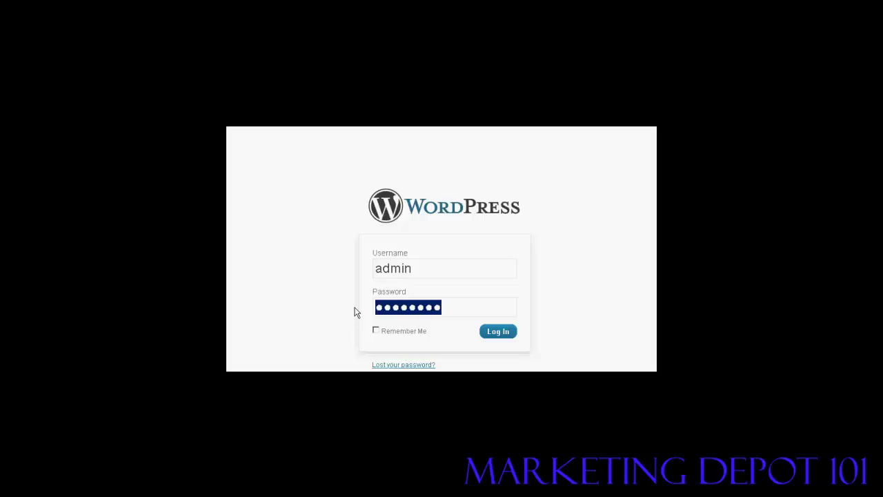
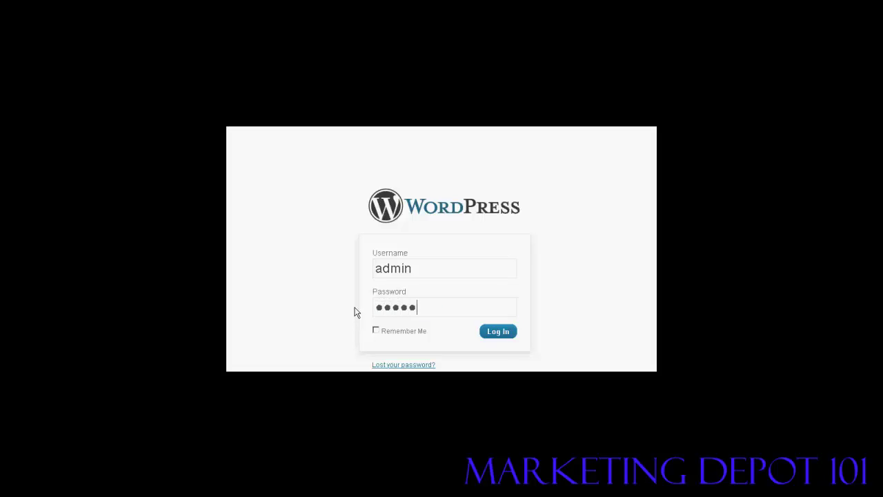
pyautogui.click(498, 332)
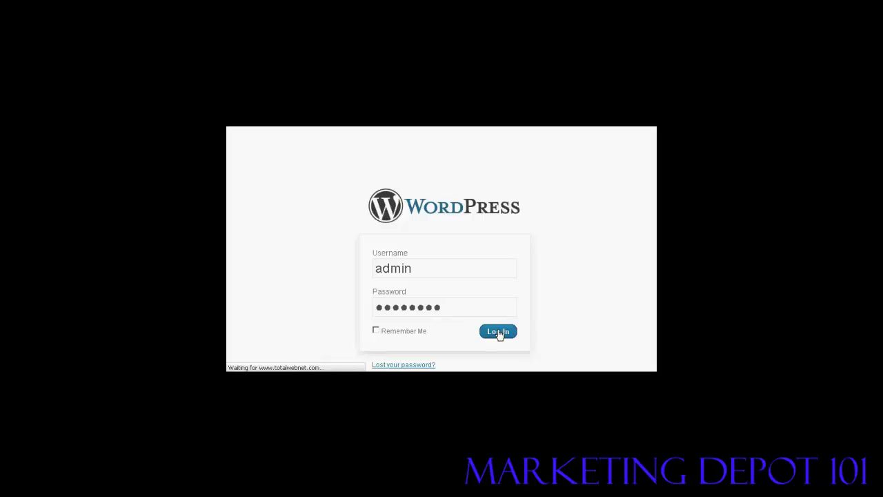